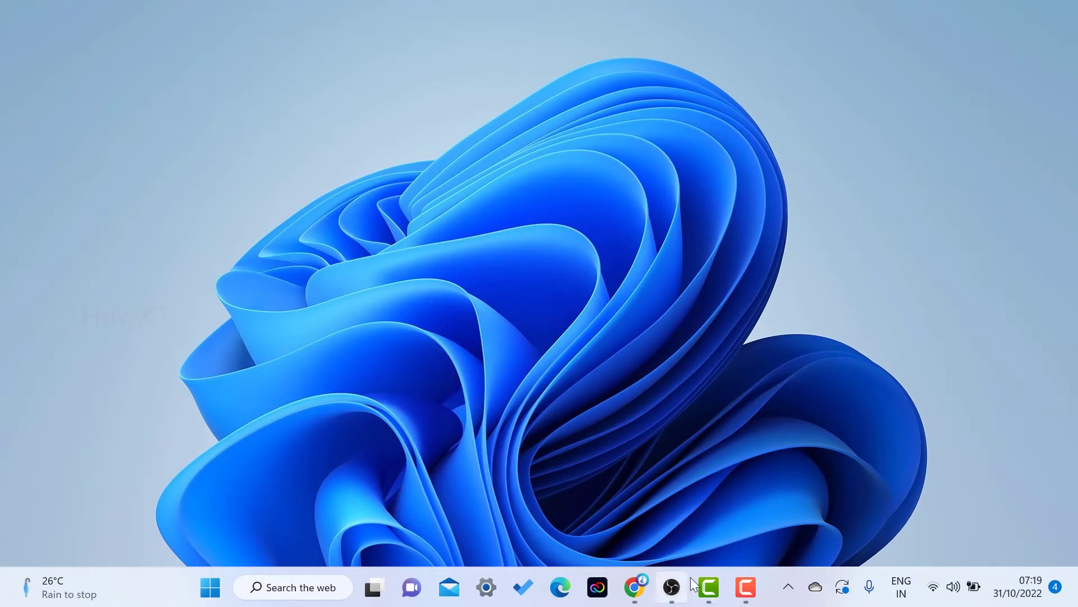
Step: Launch OBS Studio and add a new scene with the default name Scene 3
{"action": "left_click", "coordinate": [671, 587]}
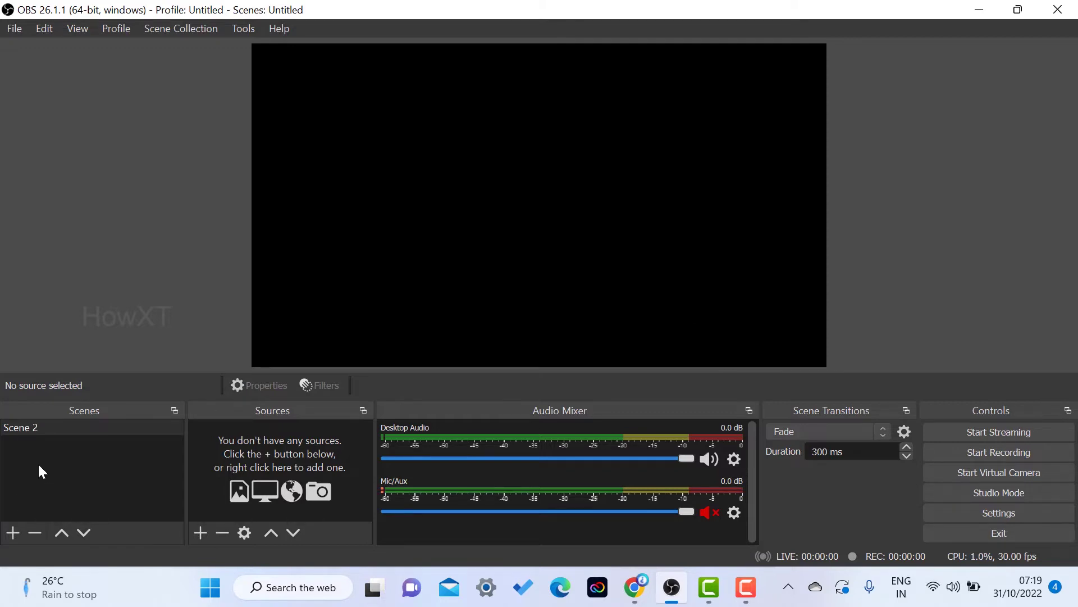
{"action": "left_click", "coordinate": [13, 532]}
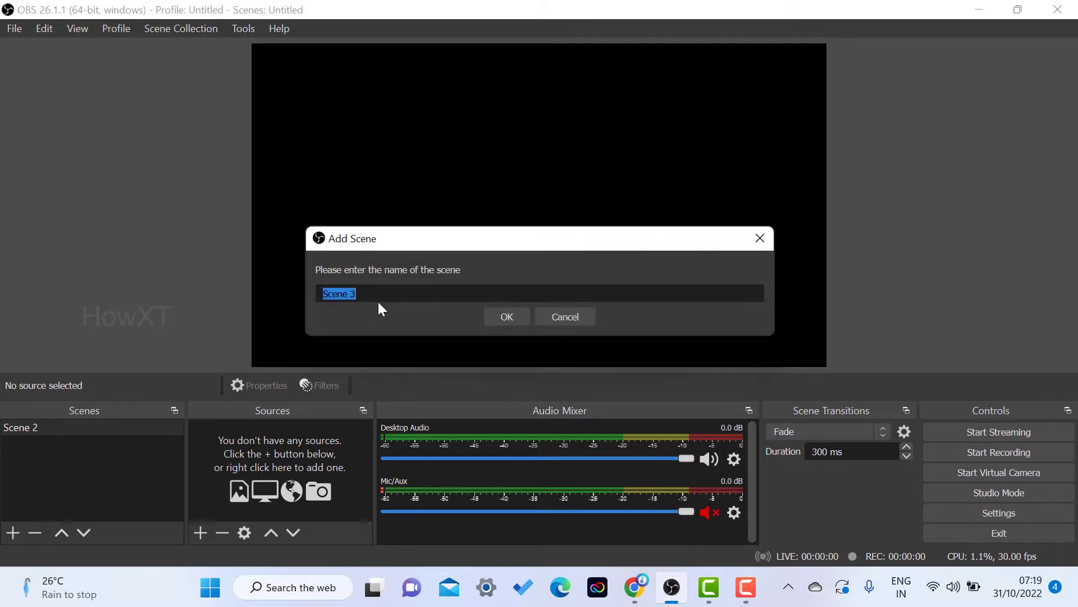
{"action": "left_click", "coordinate": [506, 313]}
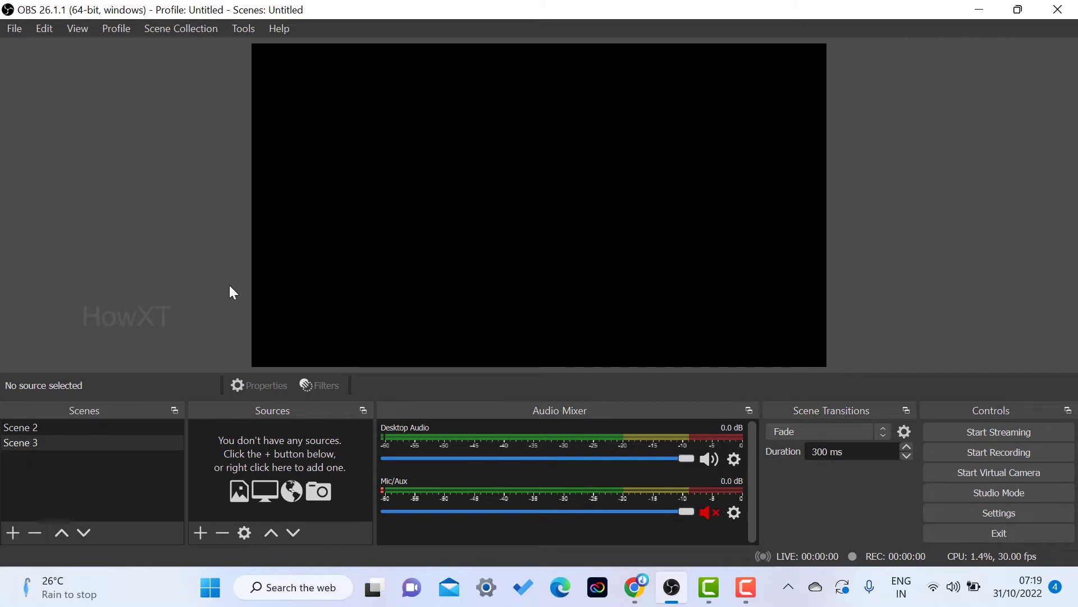
Step: Add a Text (GDI+) source to Scene 3 with the text 'Welcome to HOWXT'
{"action": "left_click", "coordinate": [45, 442]}
{"action": "left_click", "coordinate": [201, 533]}
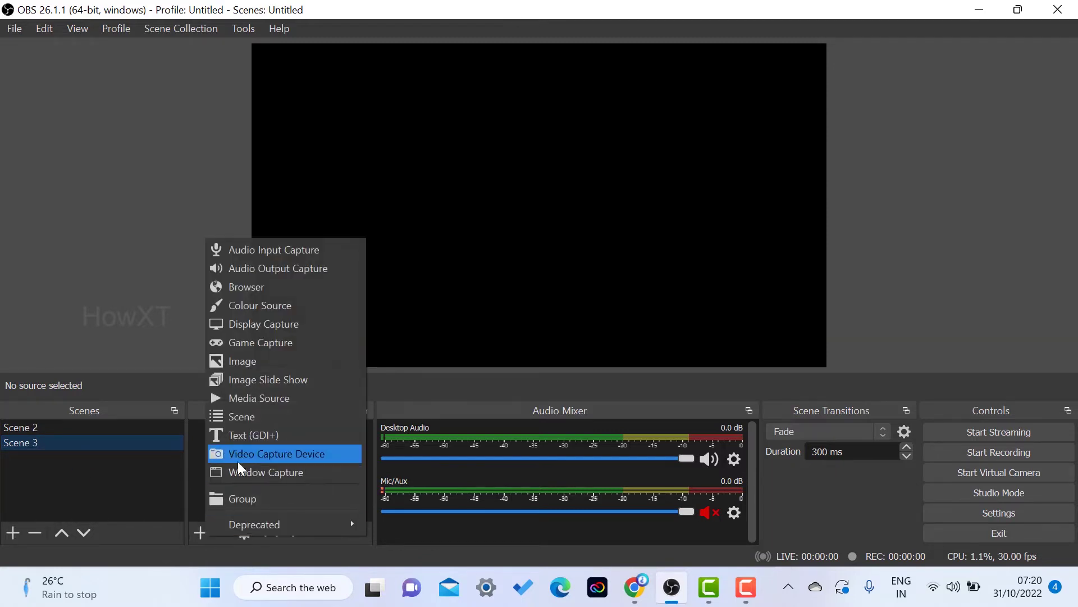
{"action": "left_click", "coordinate": [280, 437]}
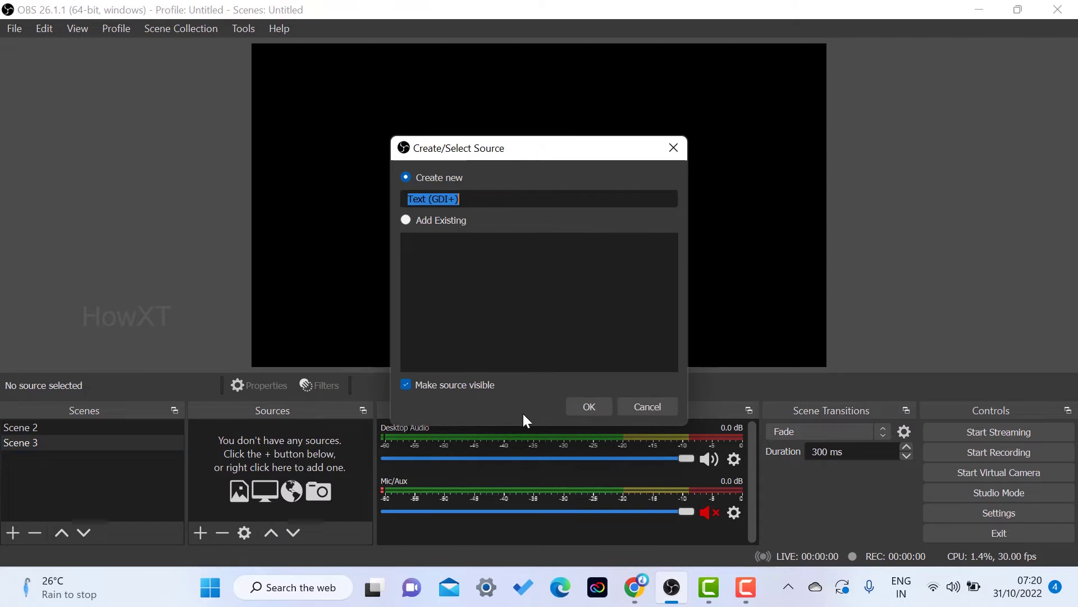
{"action": "left_click", "coordinate": [583, 406]}
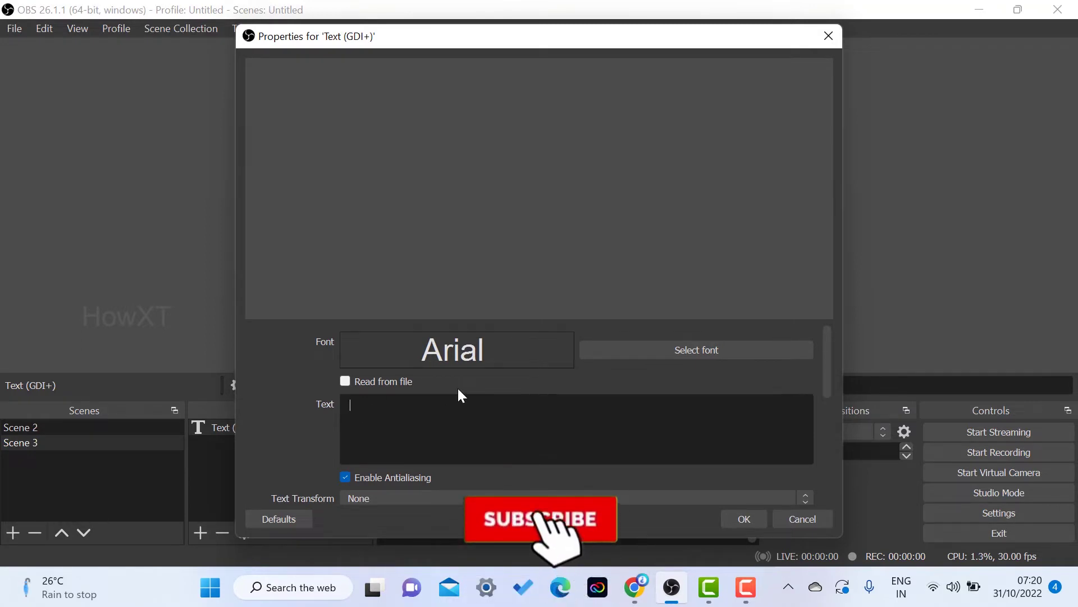
{"action": "type", "text": "We"}
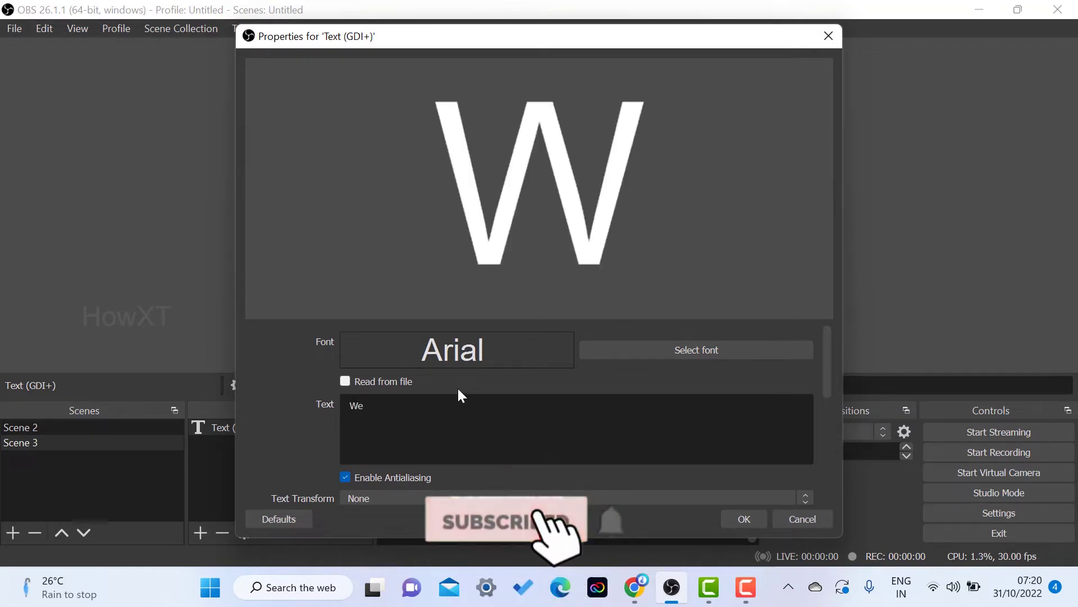
{"action": "type", "text": "lcome"}
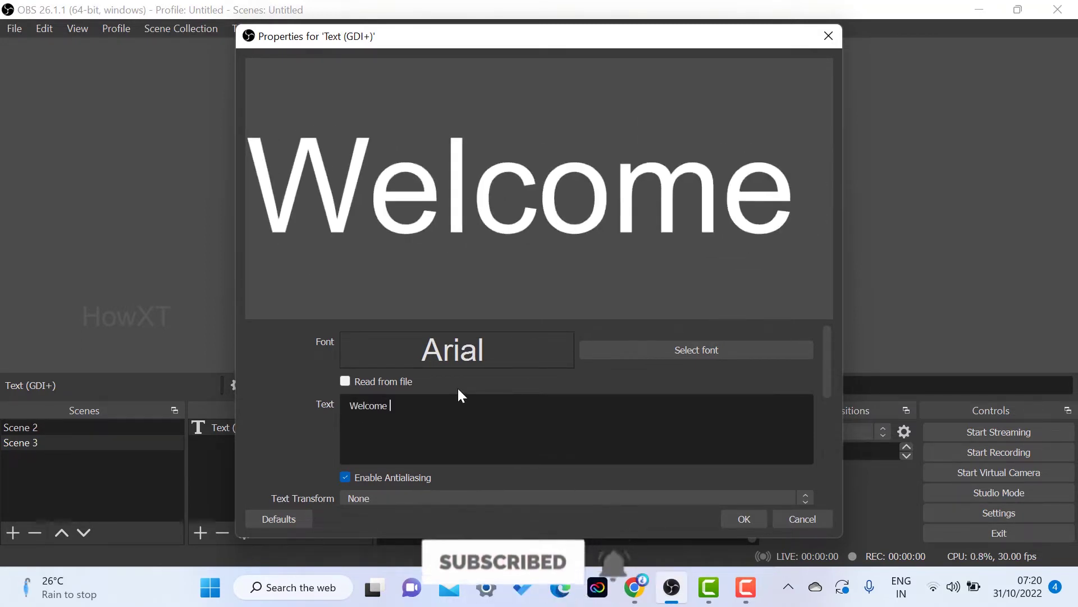
{"action": "type", "text": " to HOWX"}
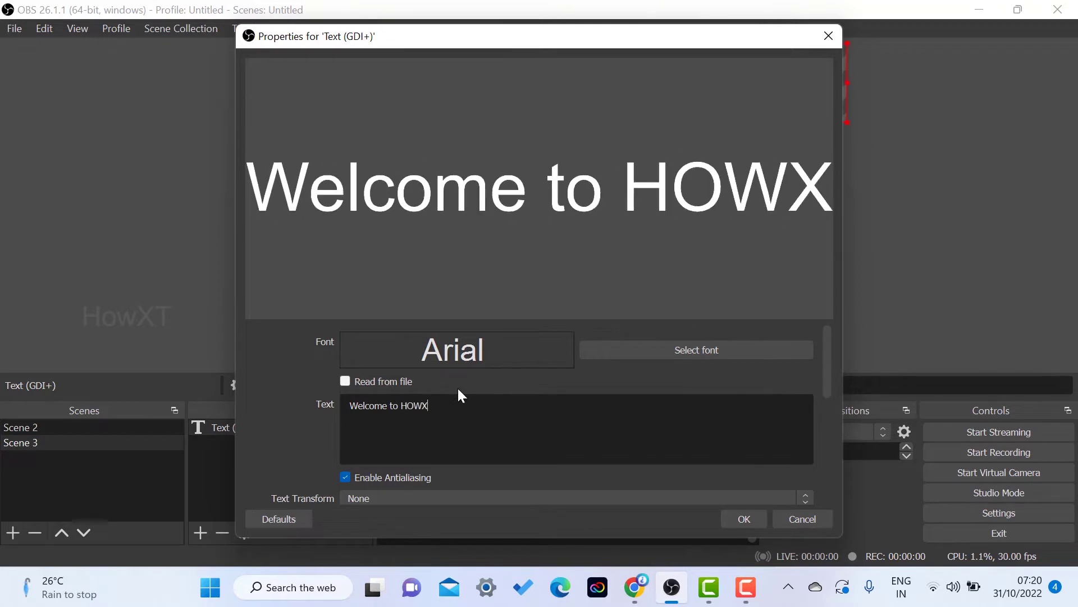
{"action": "type", "text": "T"}
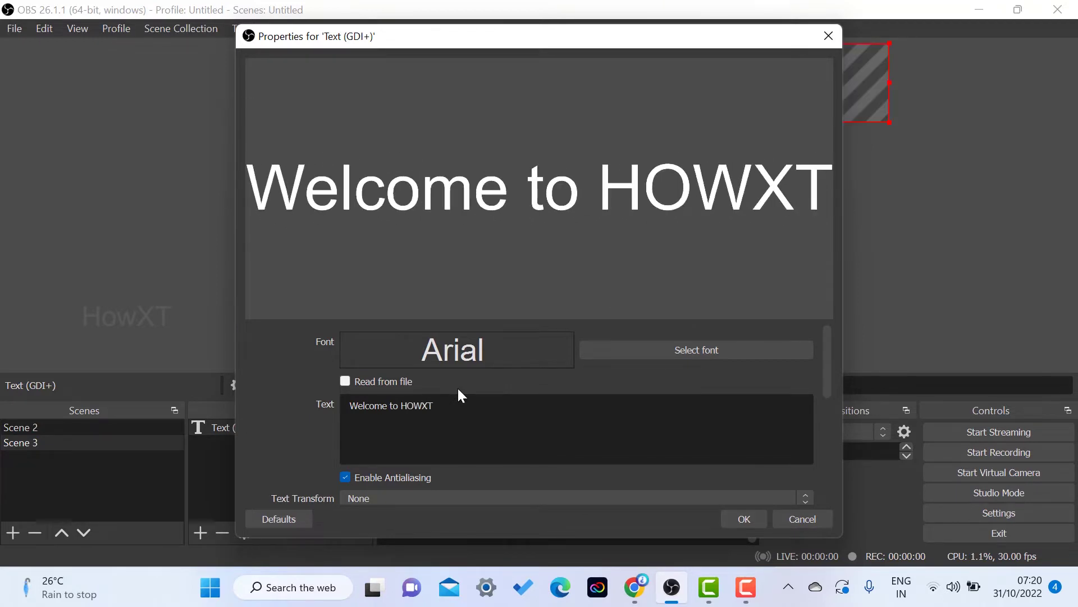
Step: Set the text's font to Agency FB Regular at size 22
{"action": "left_click", "coordinate": [635, 359]}
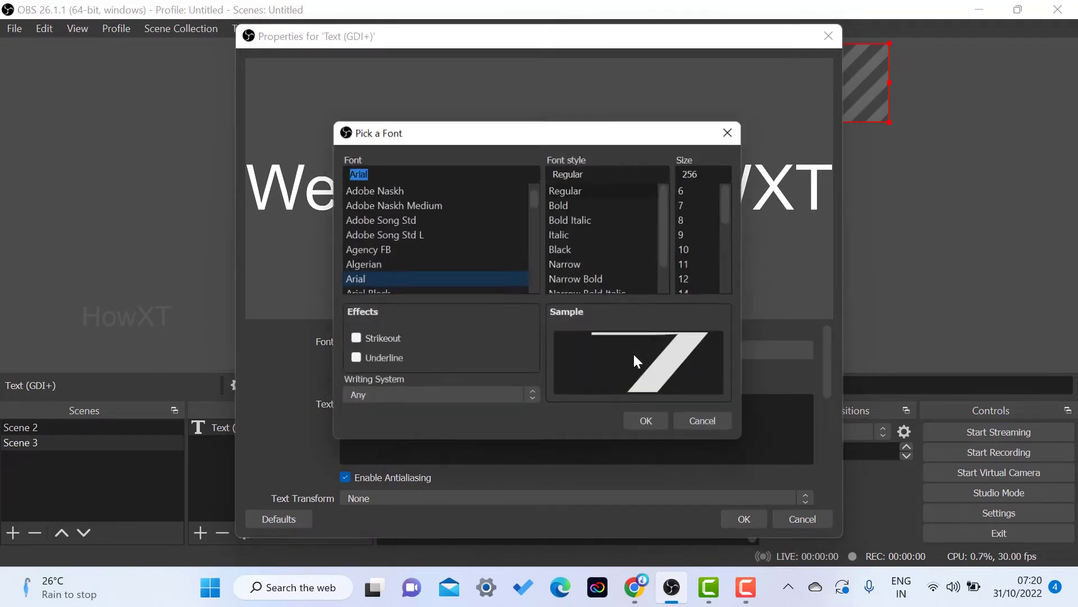
{"action": "left_click", "coordinate": [372, 251]}
{"action": "left_click", "coordinate": [372, 218]}
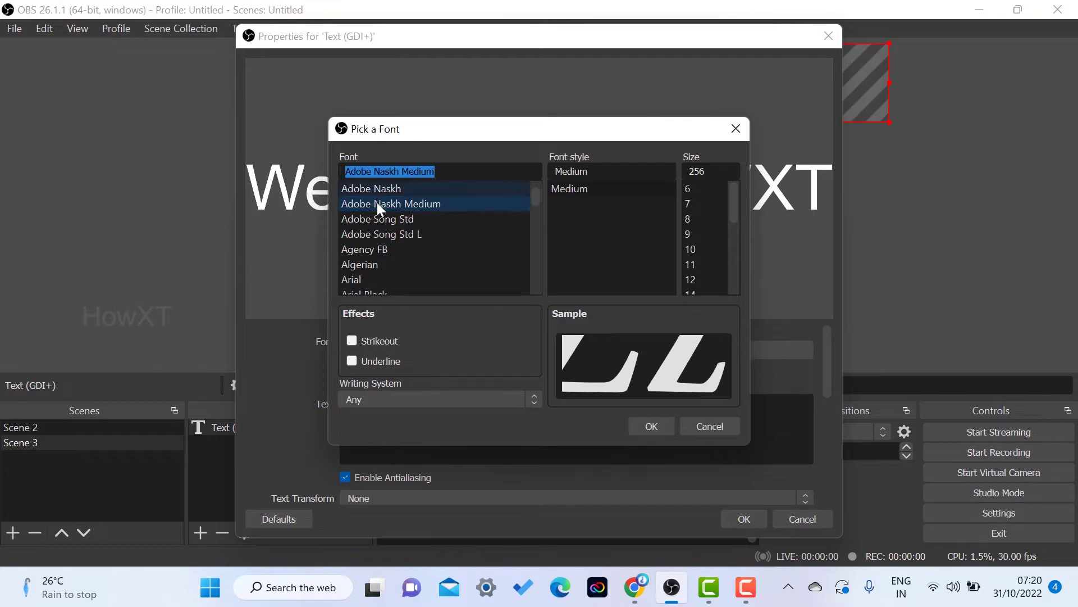
{"action": "left_click", "coordinate": [376, 234]}
{"action": "left_click", "coordinate": [376, 252]}
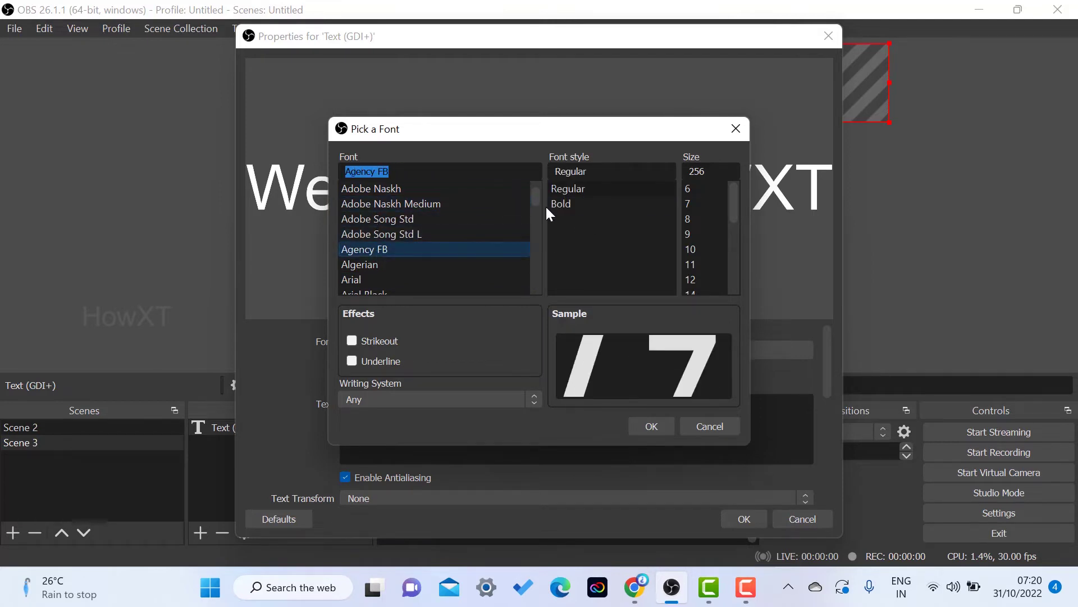
{"action": "left_click", "coordinate": [575, 192]}
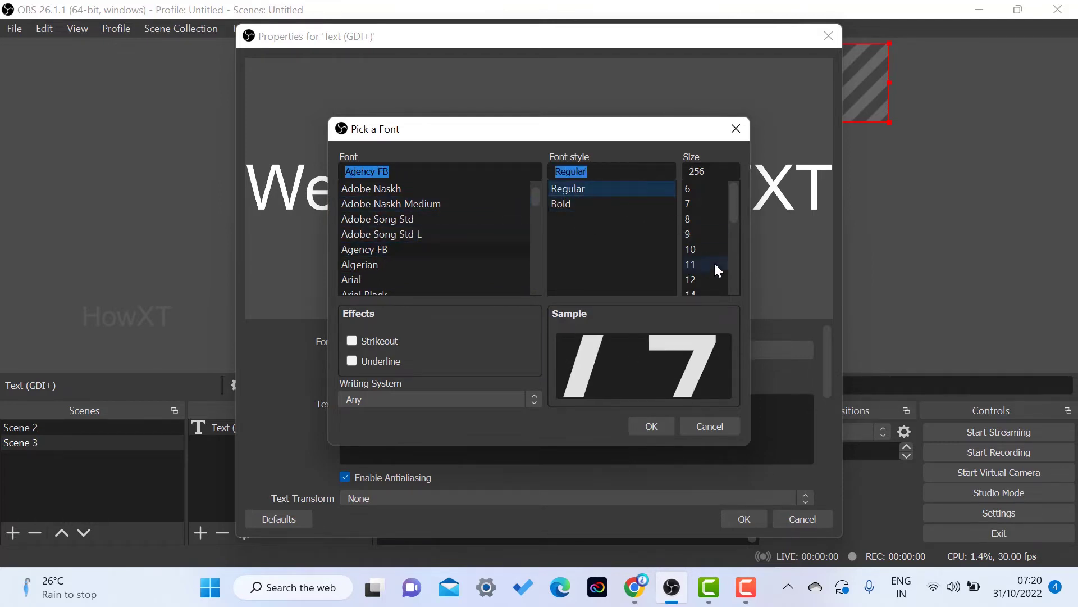
{"action": "scroll", "coordinate": [699, 281], "scroll_direction": "down", "scroll_amount": 1}
{"action": "scroll", "coordinate": [698, 281], "scroll_direction": "down", "scroll_amount": 1}
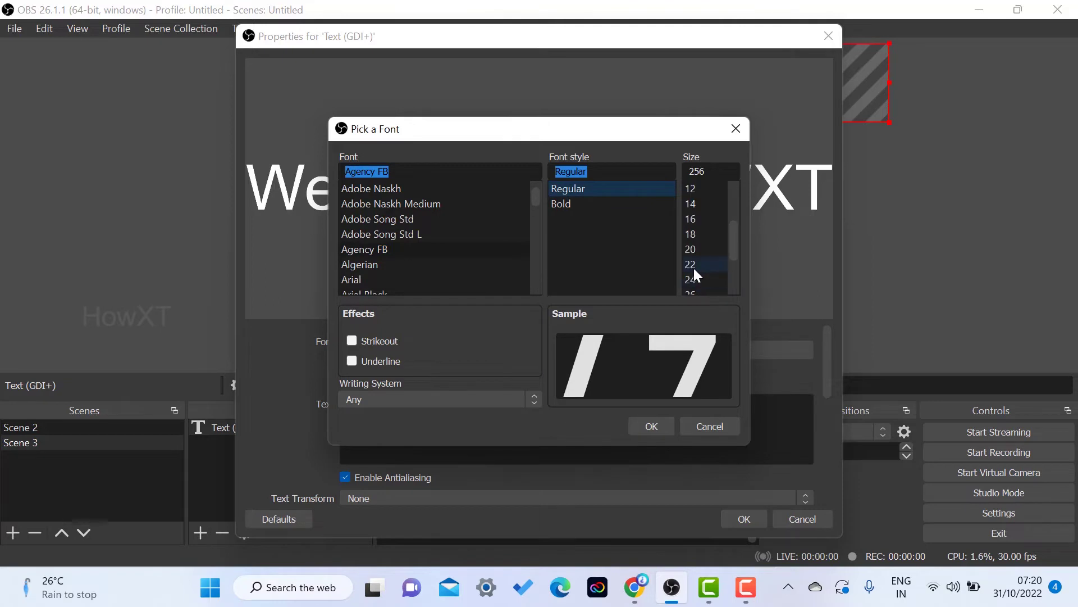
{"action": "left_click", "coordinate": [694, 267]}
{"action": "left_click", "coordinate": [654, 427]}
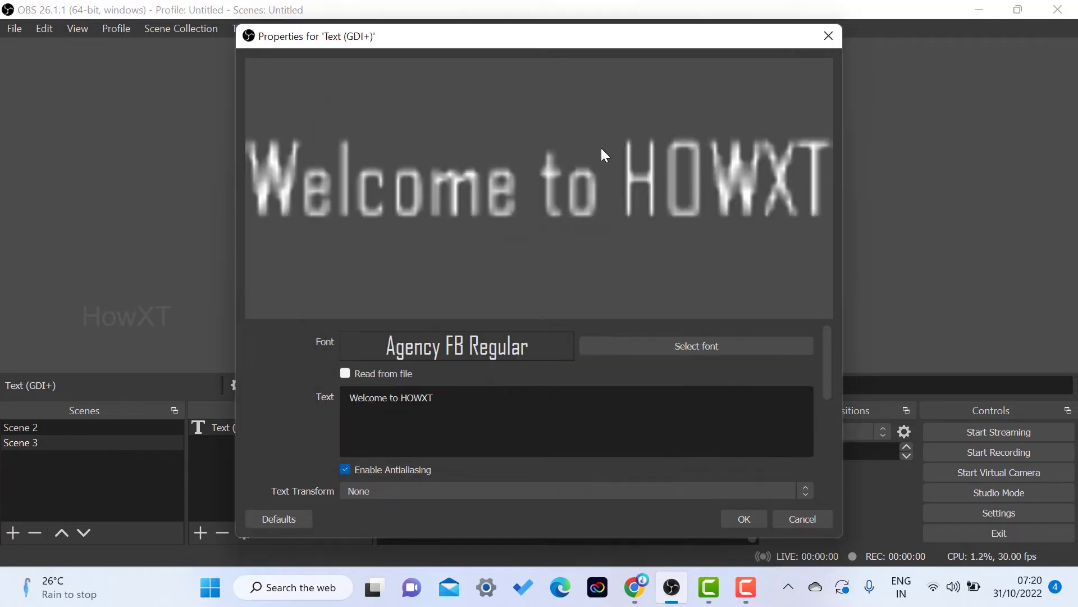
Step: Switch the text's font to Adobe Naskh Medium
{"action": "left_click", "coordinate": [659, 344]}
{"action": "left_click", "coordinate": [391, 250]}
{"action": "left_click", "coordinate": [393, 221]}
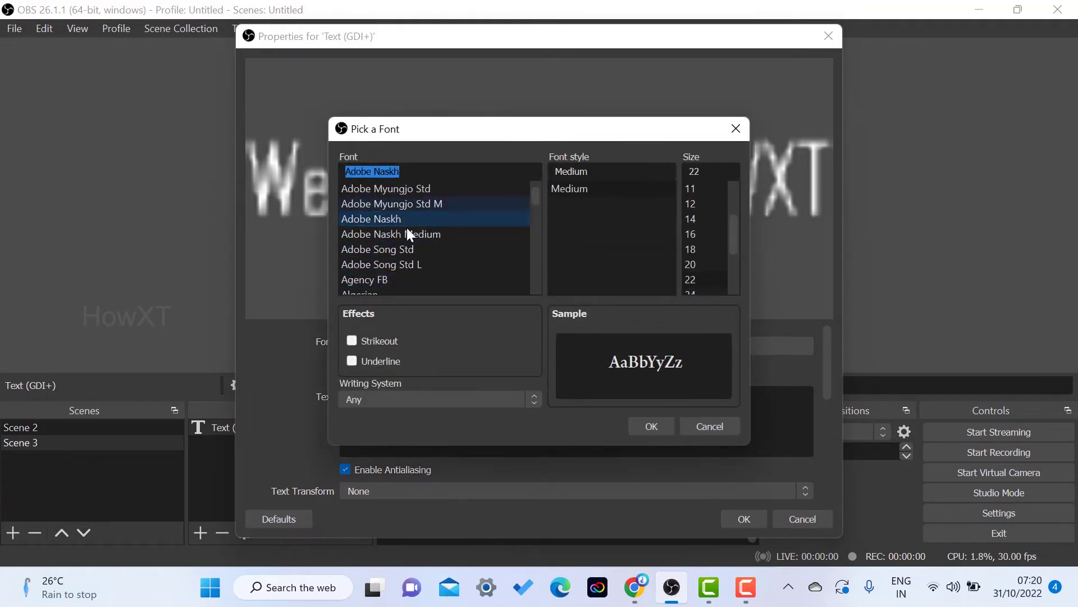
{"action": "left_click", "coordinate": [647, 427]}
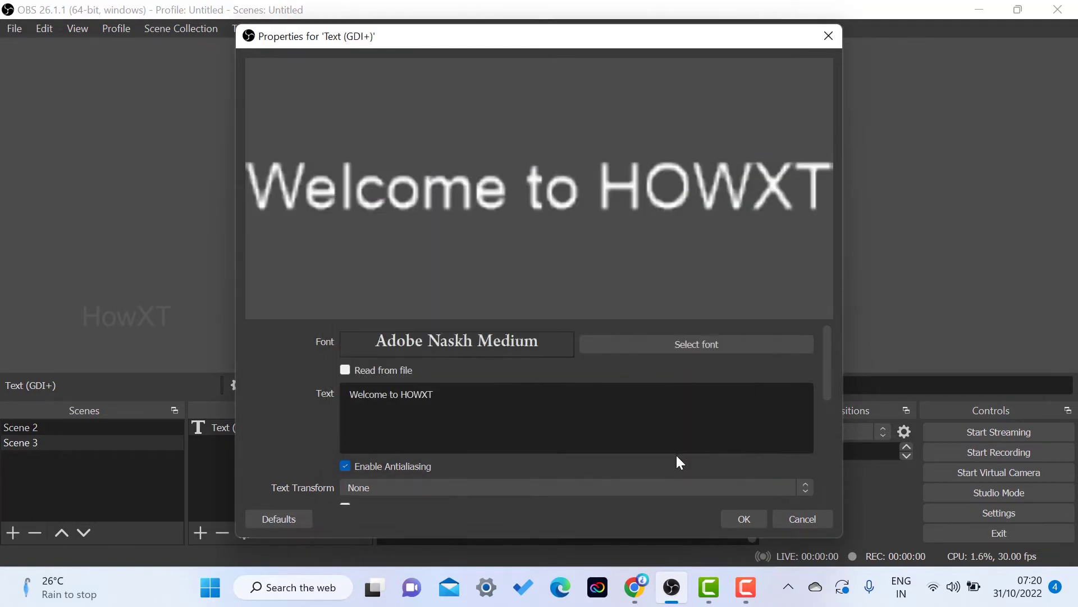
Step: Confirm the text settings, then enlarge the welcome text and move it to mid-canvas
{"action": "left_click", "coordinate": [746, 517]}
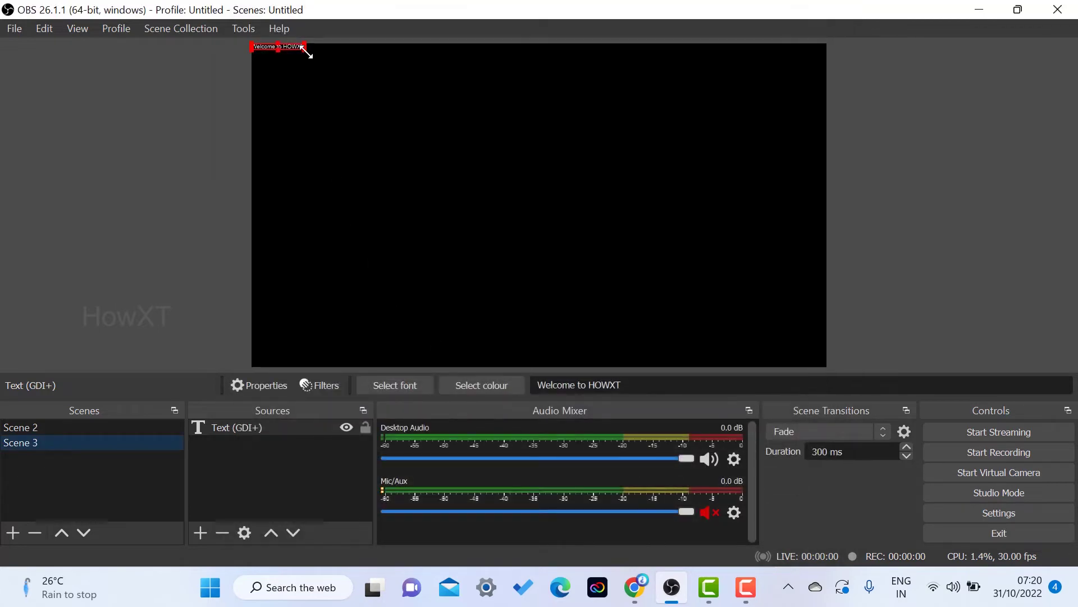
{"action": "left_click_drag", "start_coordinate": [305, 52], "coordinate": [671, 95]}
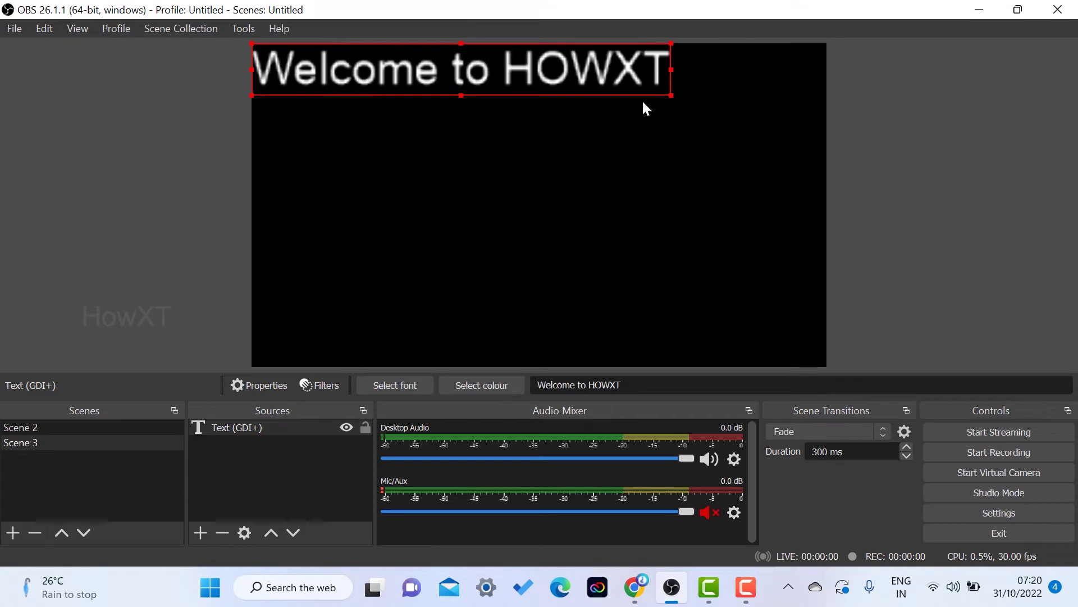
{"action": "left_click_drag", "start_coordinate": [671, 95], "coordinate": [680, 101]}
{"action": "mouse_move", "coordinate": [608, 71]}
{"action": "left_mouse_down"}
{"action": "mouse_move", "coordinate": [618, 168]}
{"action": "mouse_move", "coordinate": [606, 182]}
{"action": "left_mouse_up"}
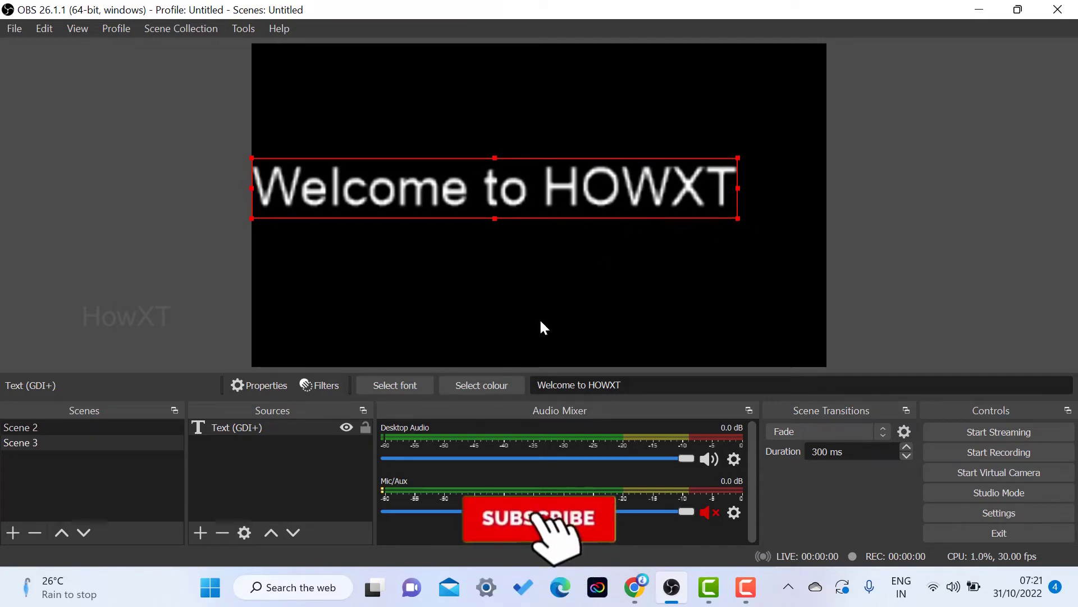
Step: Add a Scroll effect filter named Scroll from the text source's Filters window
{"action": "right_click", "coordinate": [226, 427]}
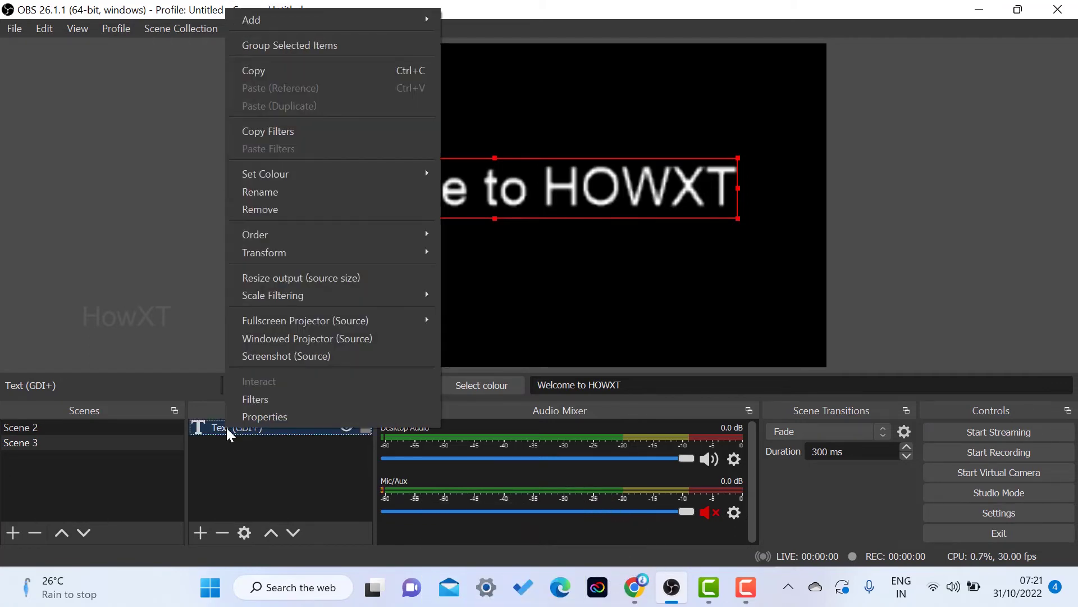
{"action": "left_click", "coordinate": [266, 396]}
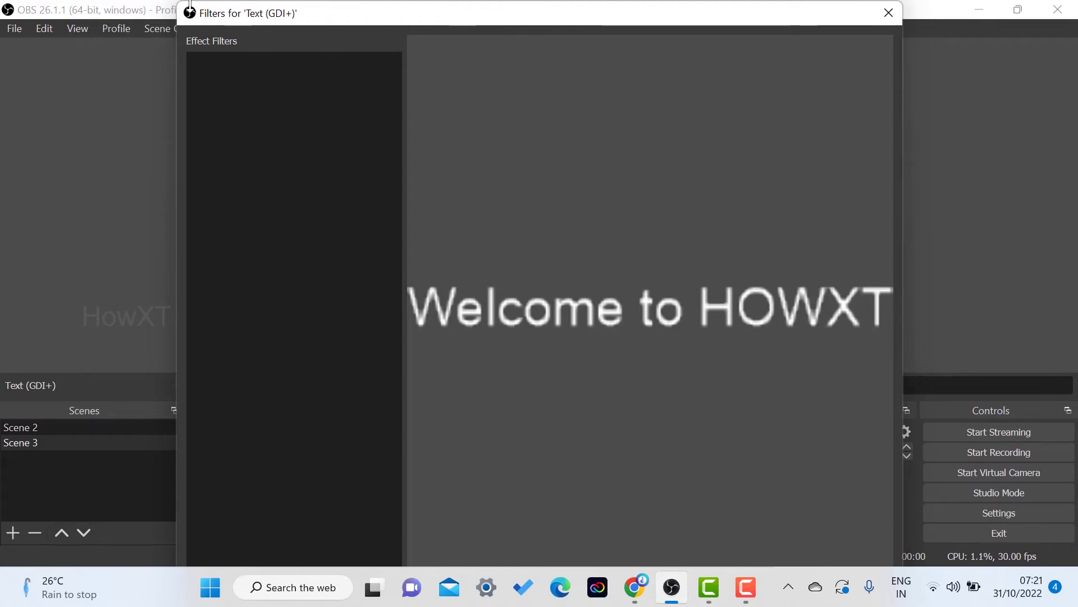
{"action": "mouse_move", "coordinate": [213, 8]}
{"action": "left_mouse_down"}
{"action": "mouse_move", "coordinate": [214, 35]}
{"action": "mouse_move", "coordinate": [231, 53]}
{"action": "left_mouse_up"}
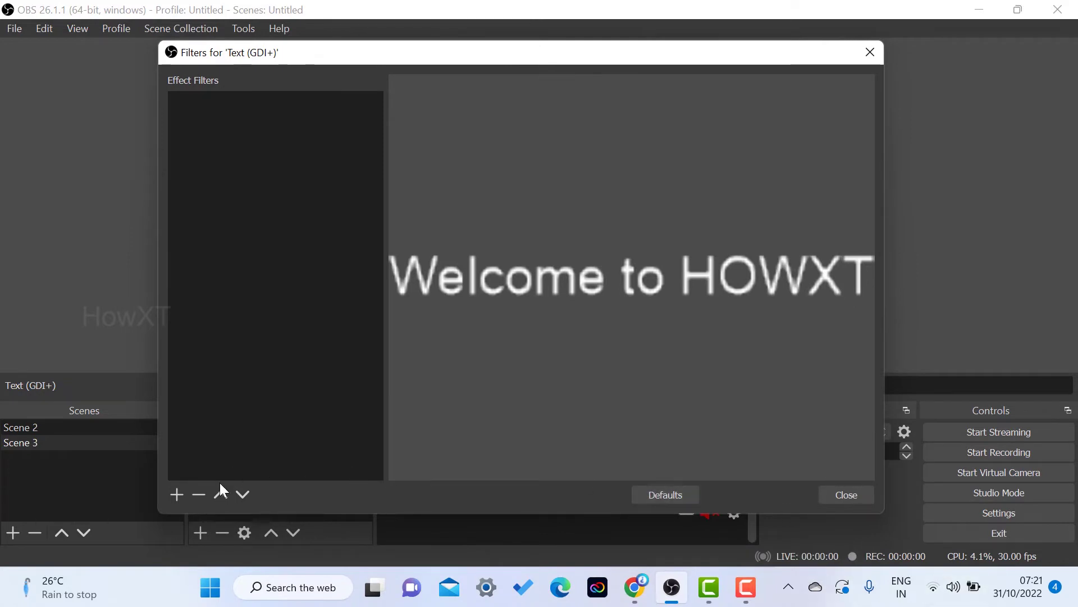
{"action": "left_click", "coordinate": [176, 495]}
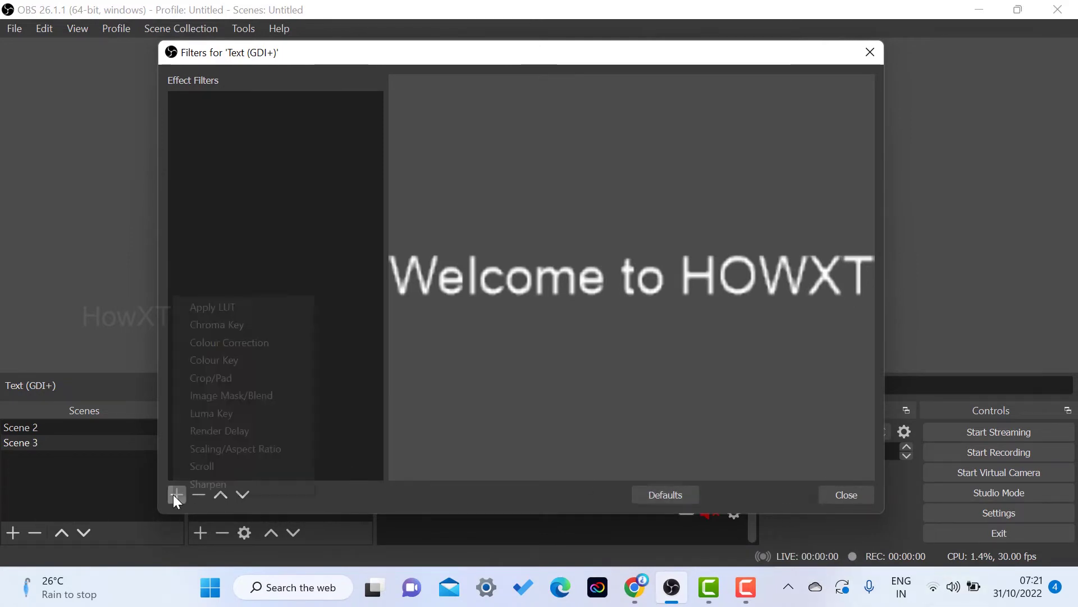
{"action": "left_click", "coordinate": [208, 471]}
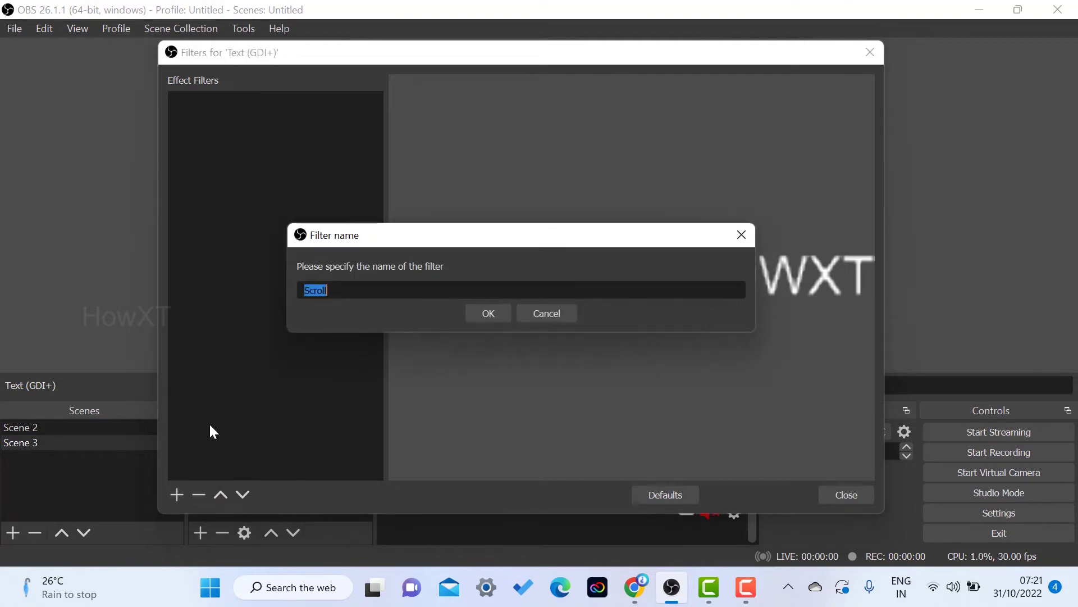
{"action": "left_click", "coordinate": [497, 319]}
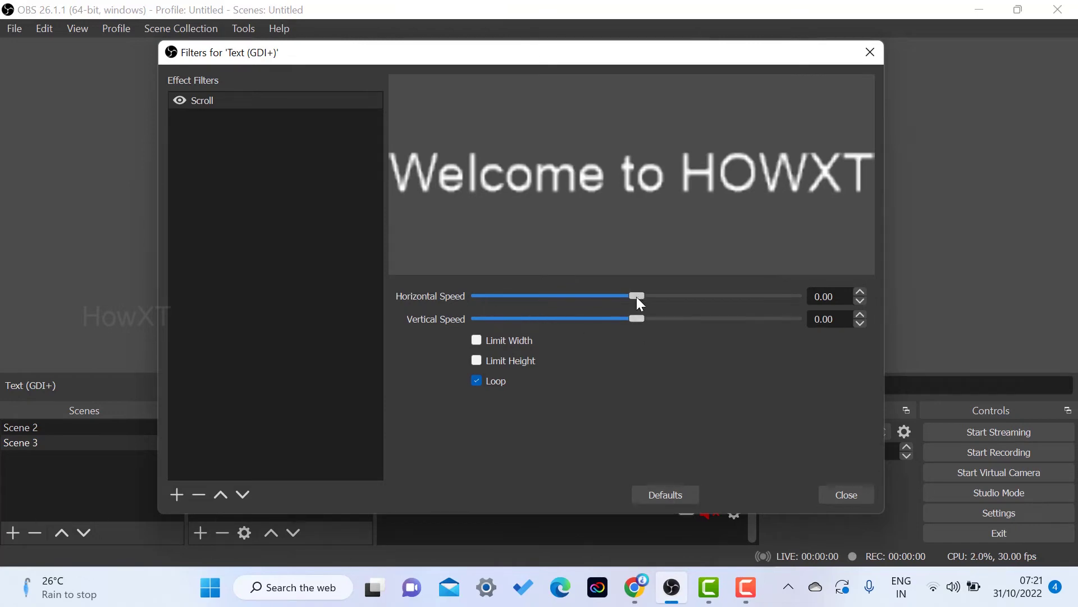
Step: Set the Scroll filter to horizontal speed 17 and vertical speed -1
{"action": "left_click_drag", "start_coordinate": [637, 298], "coordinate": [663, 297]}
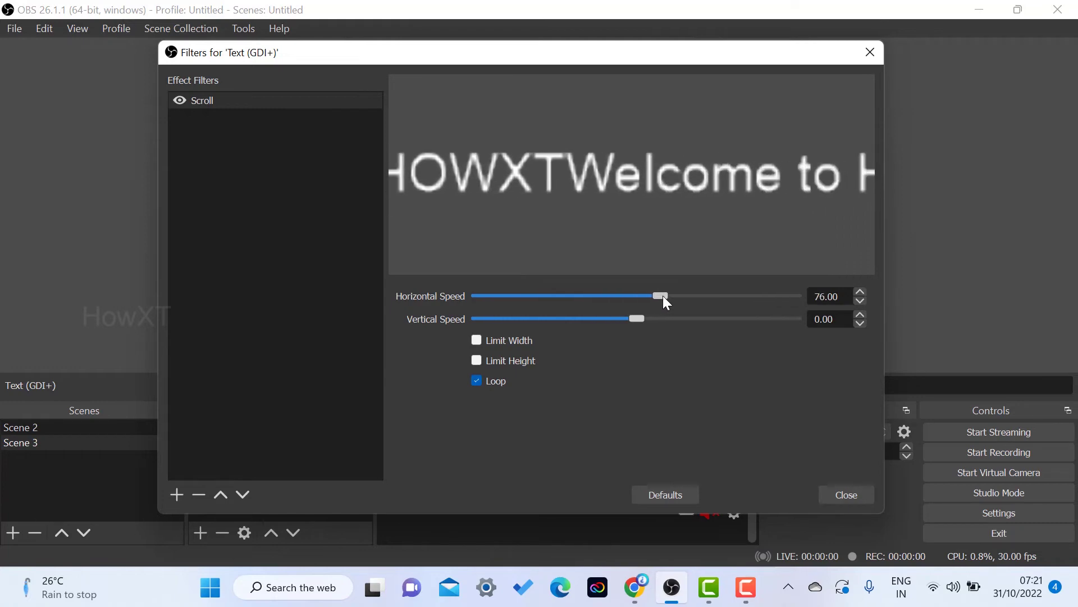
{"action": "left_click_drag", "start_coordinate": [663, 296], "coordinate": [645, 296]}
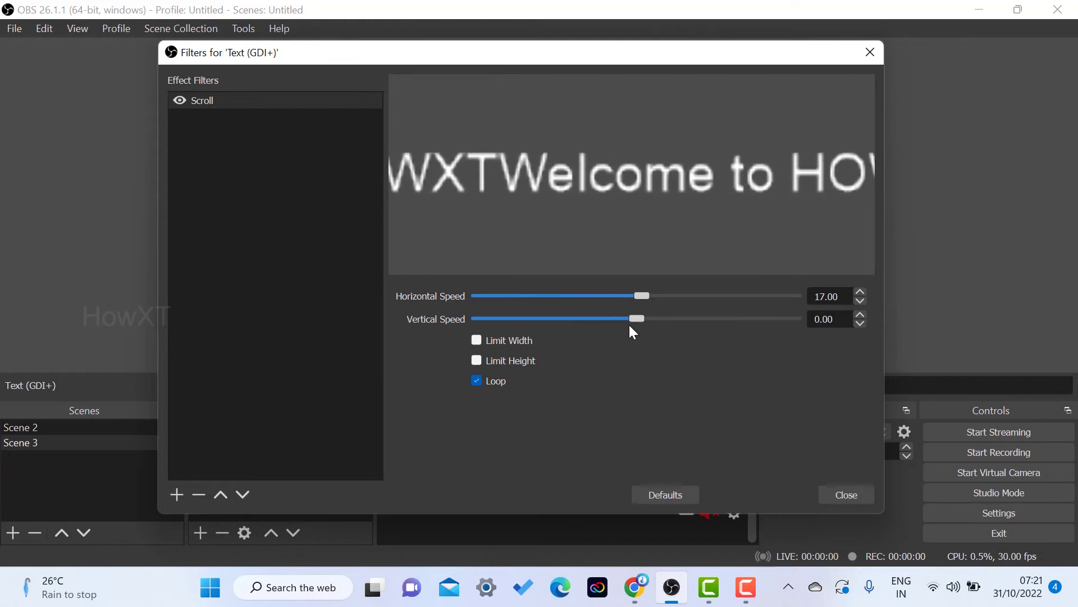
{"action": "mouse_move", "coordinate": [641, 319]}
{"action": "left_mouse_down"}
{"action": "mouse_move", "coordinate": [653, 319]}
{"action": "mouse_move", "coordinate": [642, 322]}
{"action": "left_mouse_up"}
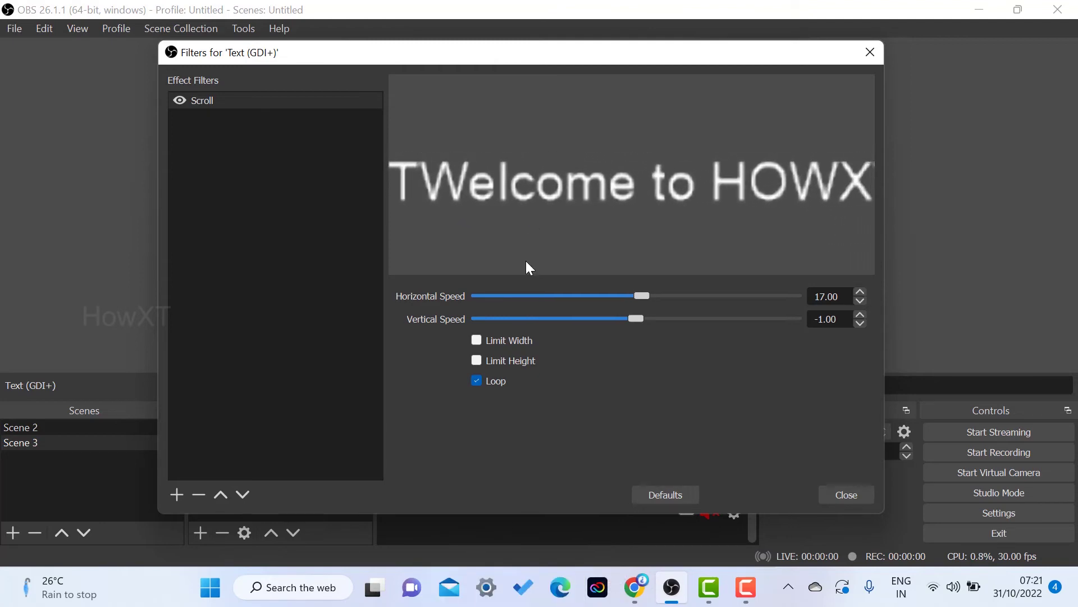
Step: Try the Limit Width, Limit Height and Loop options, ending with no limits and looping on
{"action": "left_click", "coordinate": [477, 342]}
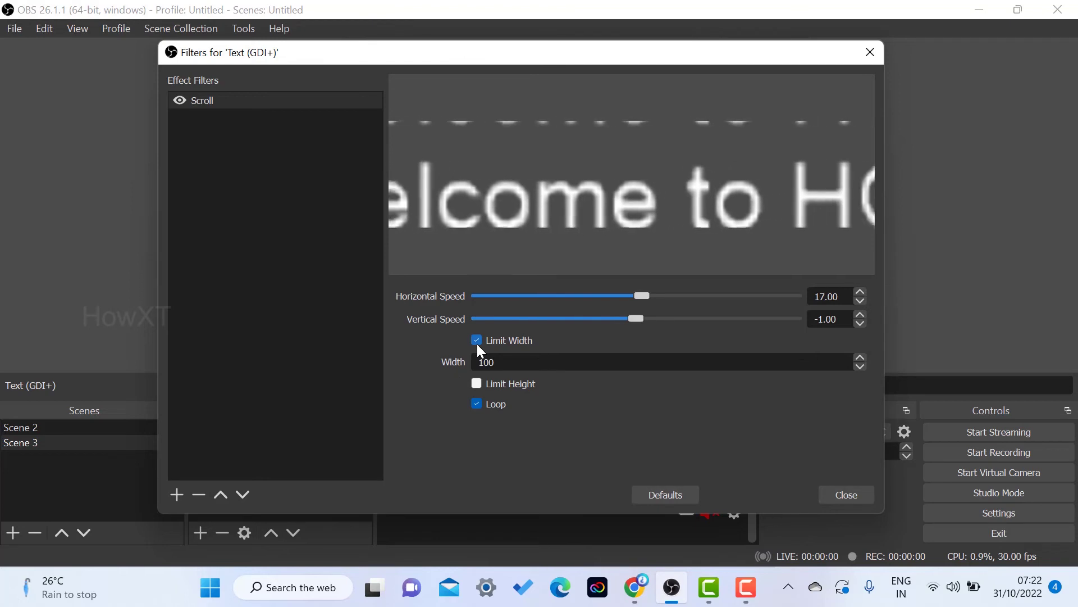
{"action": "left_click", "coordinate": [477, 342]}
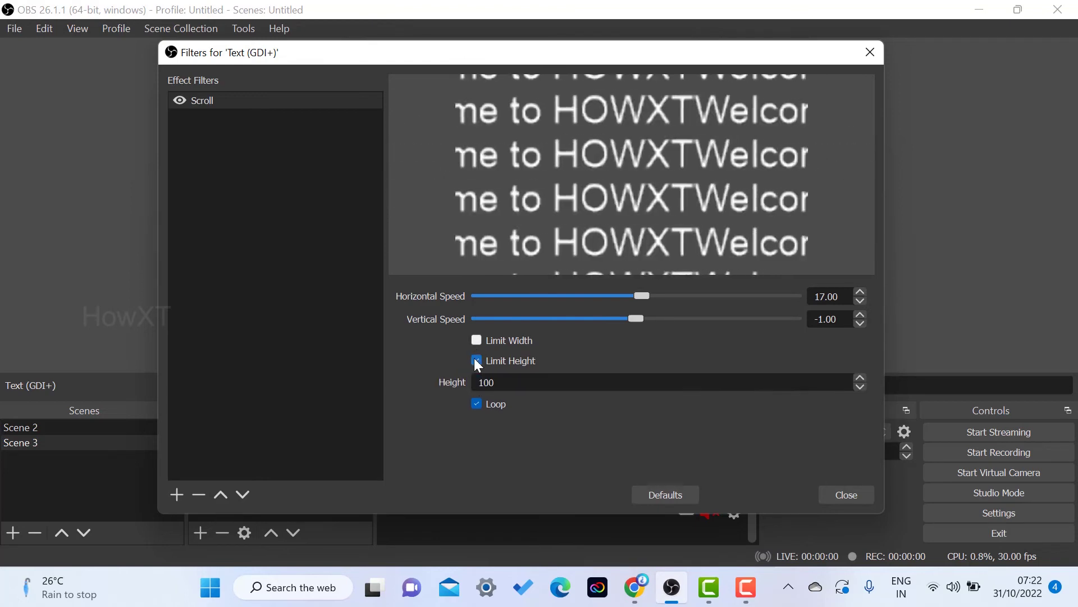
{"action": "left_click", "coordinate": [475, 360]}
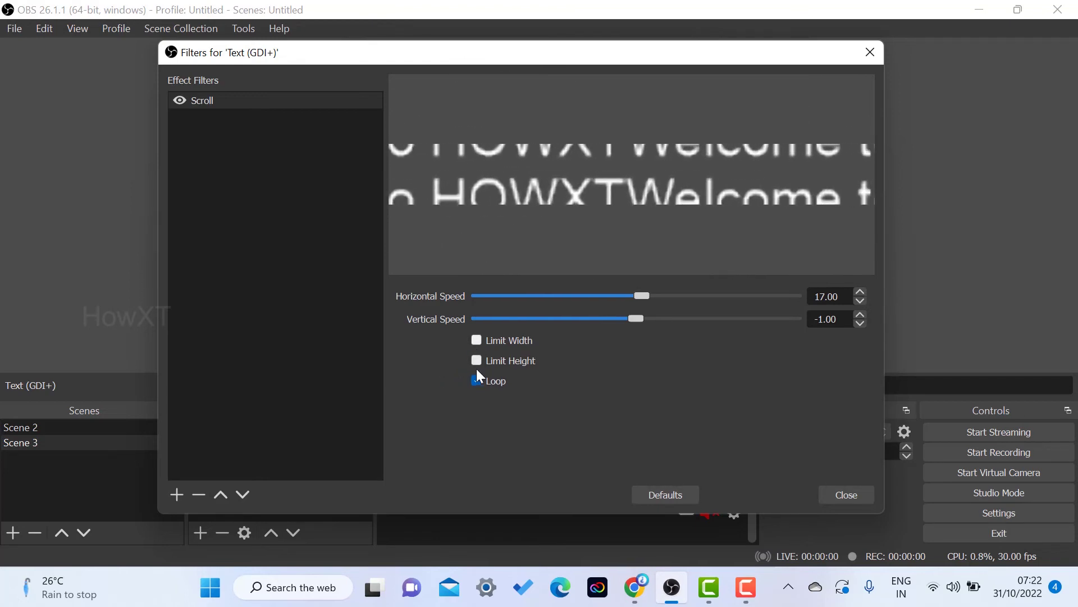
{"action": "left_click", "coordinate": [473, 382]}
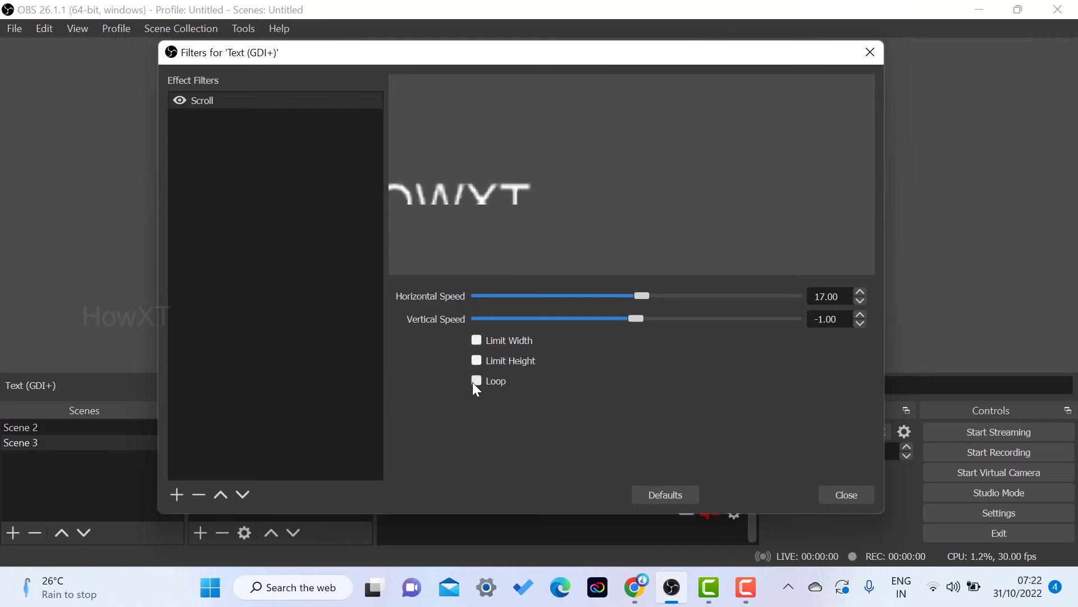
{"action": "left_click", "coordinate": [474, 381]}
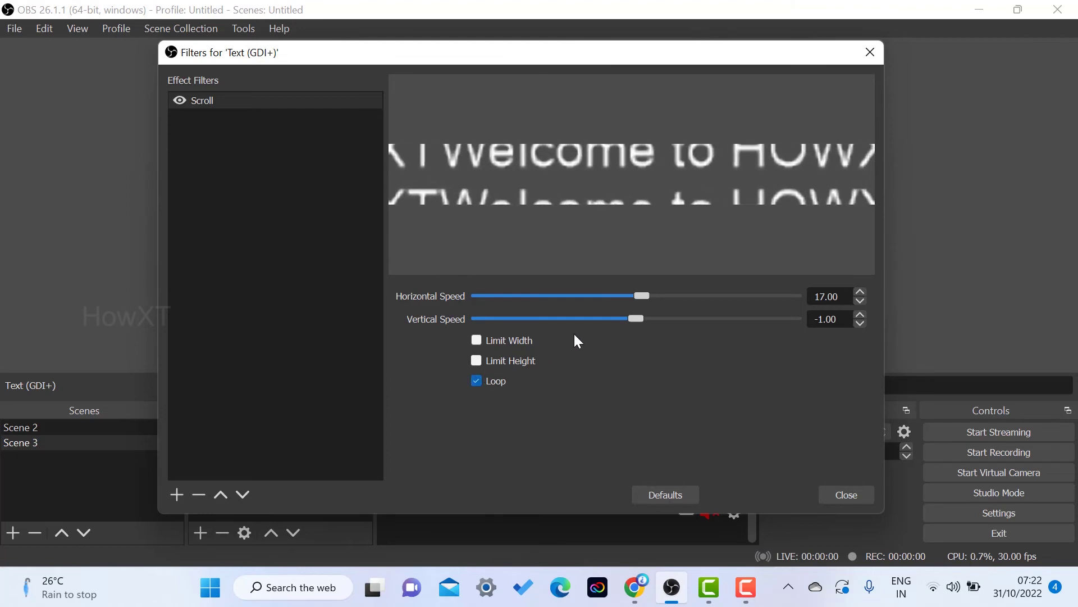
Step: Set the Scroll filter's vertical speed to 0 by typing it into the field
{"action": "left_click_drag", "start_coordinate": [632, 319], "coordinate": [627, 320]}
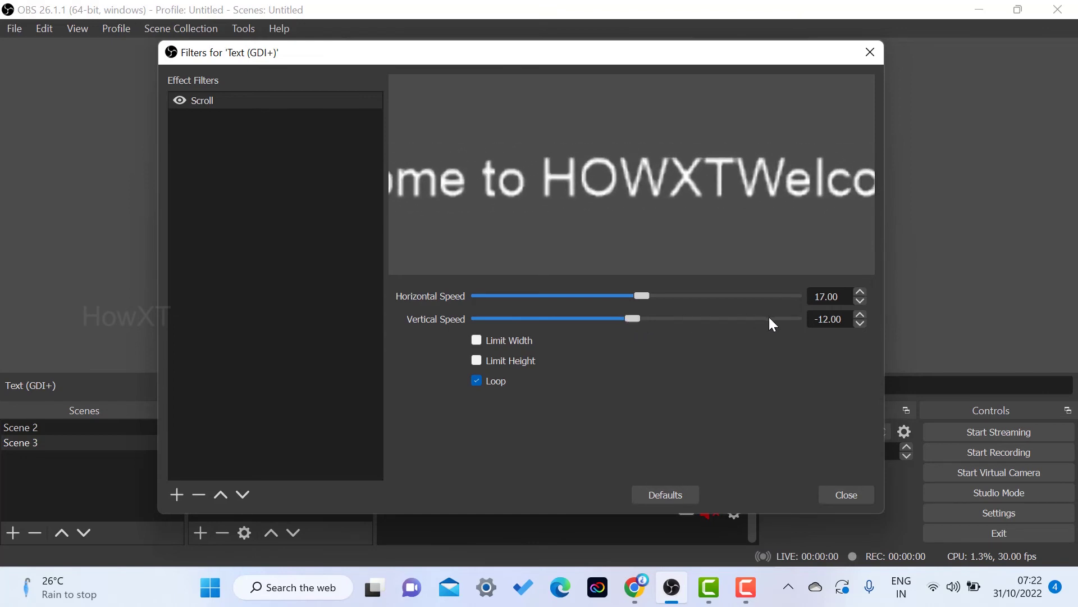
{"action": "double_click", "coordinate": [843, 323]}
{"action": "type", "text": "0"}
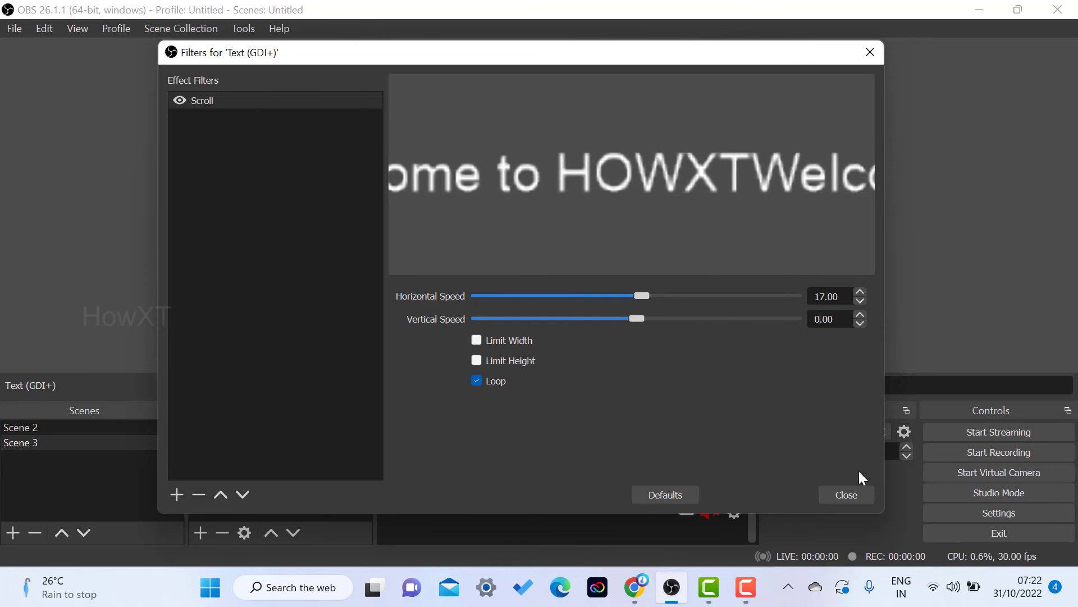
Step: Close the Filters window, move the scrolling text lower on the canvas, and enable Studio Mode
{"action": "left_click", "coordinate": [846, 494]}
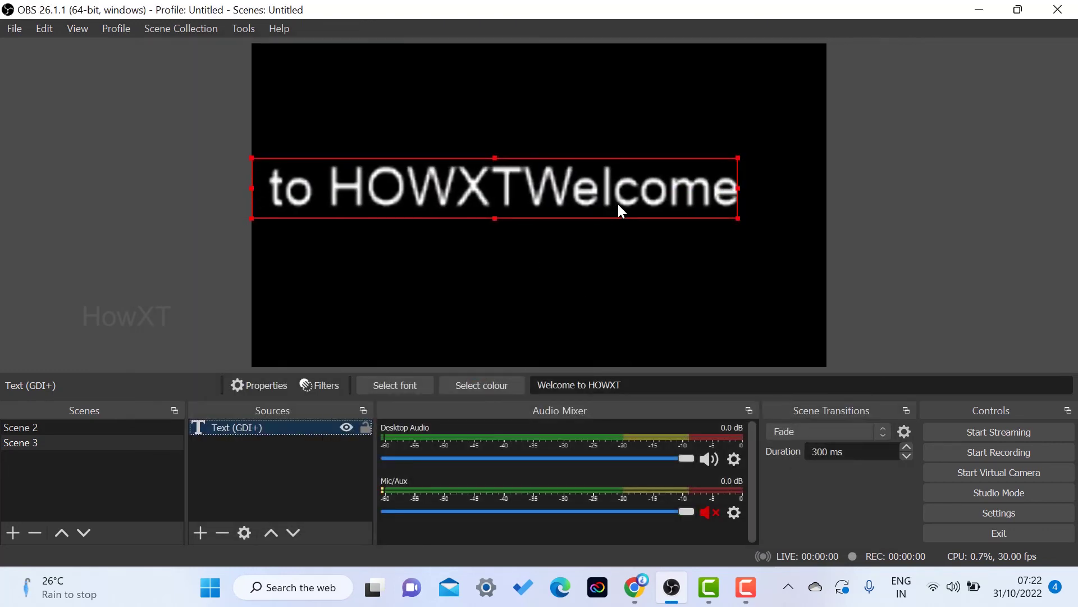
{"action": "left_click_drag", "start_coordinate": [618, 206], "coordinate": [620, 295]}
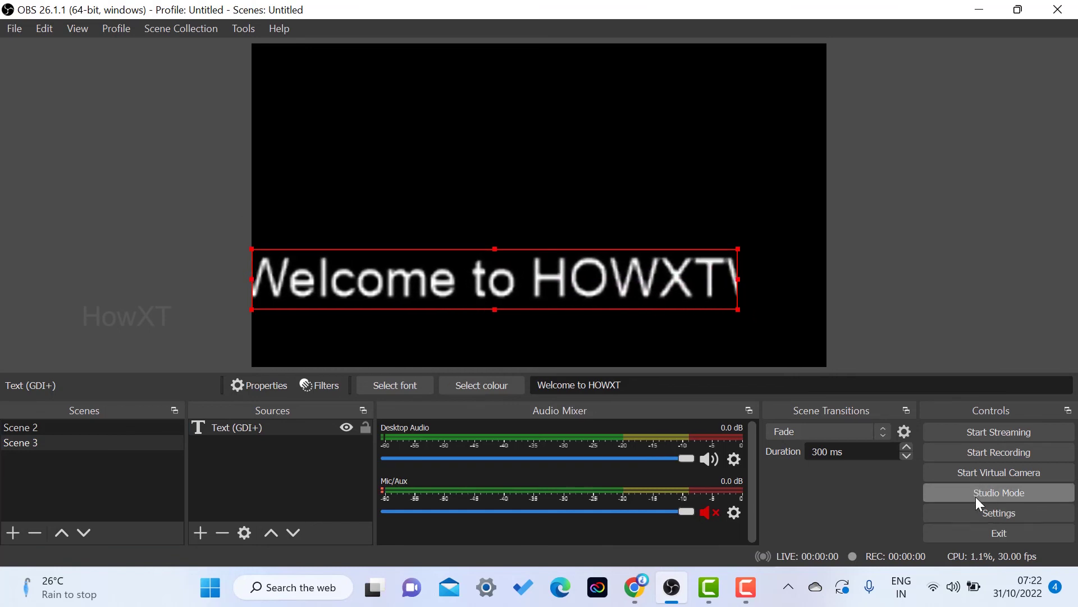
{"action": "left_click", "coordinate": [998, 497]}
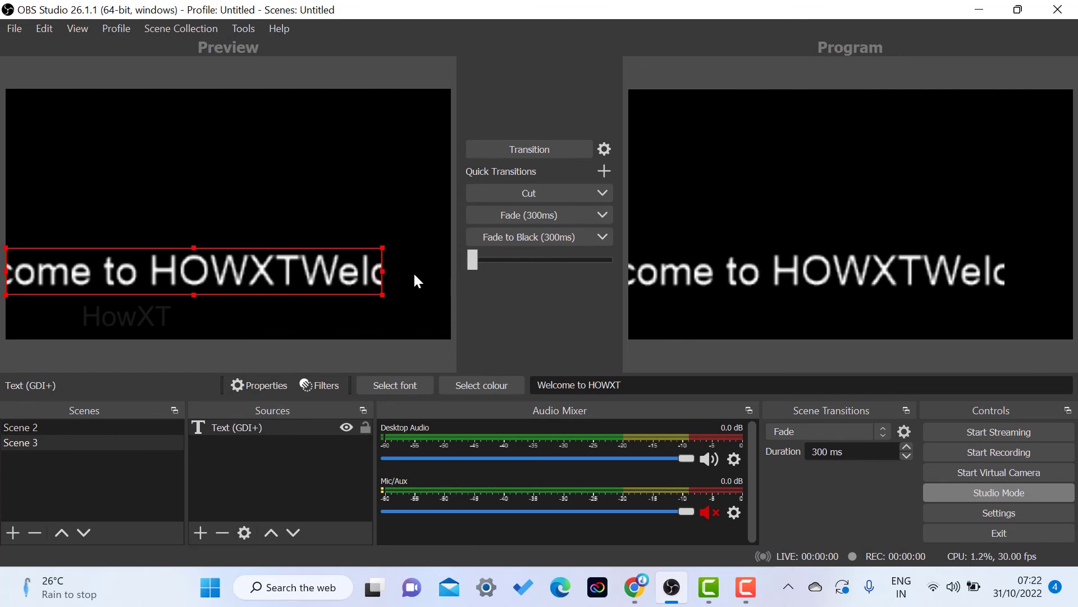